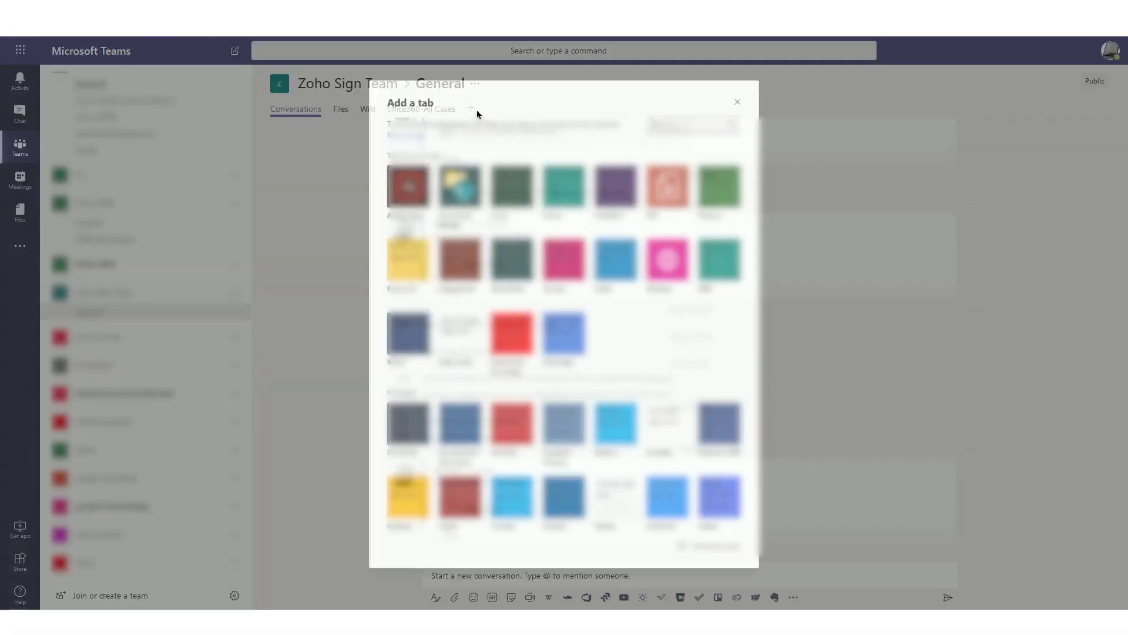
type("zoho")
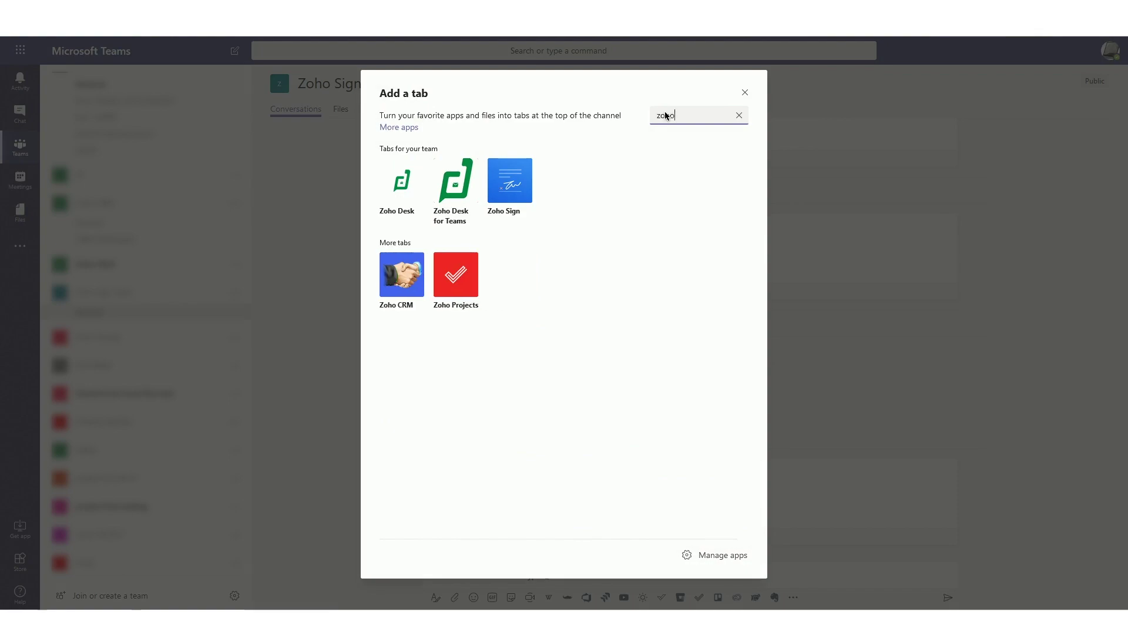
type(" sign")
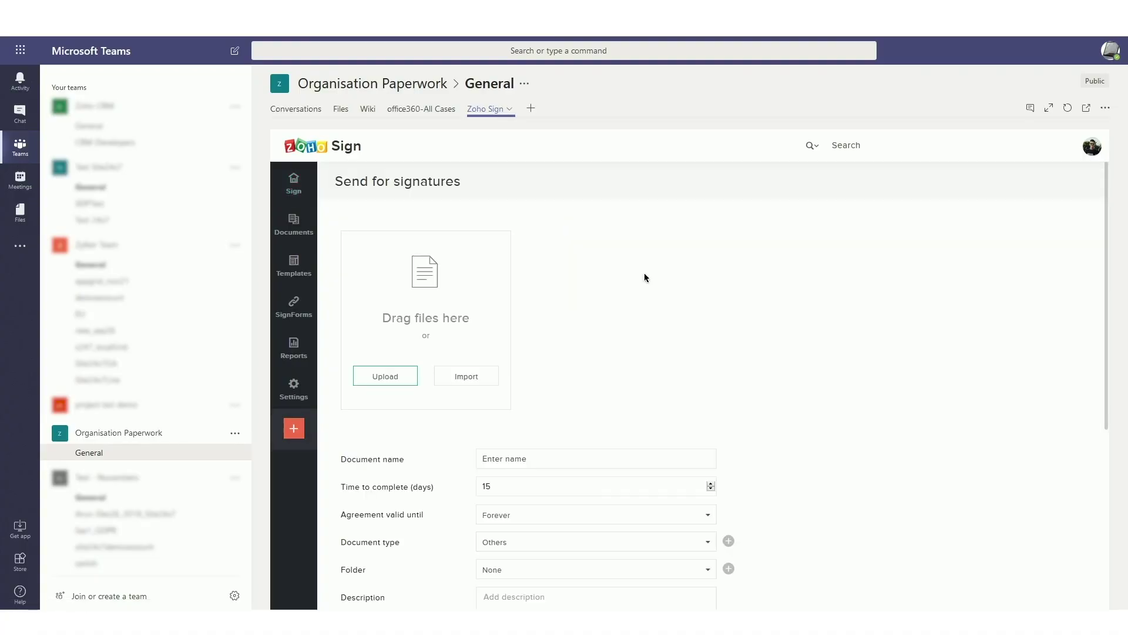
- Upload the Non-Disclosure Agreement file to Zoho Sign
left_click(385, 377)
left_click(605, 190)
left_click(736, 387)
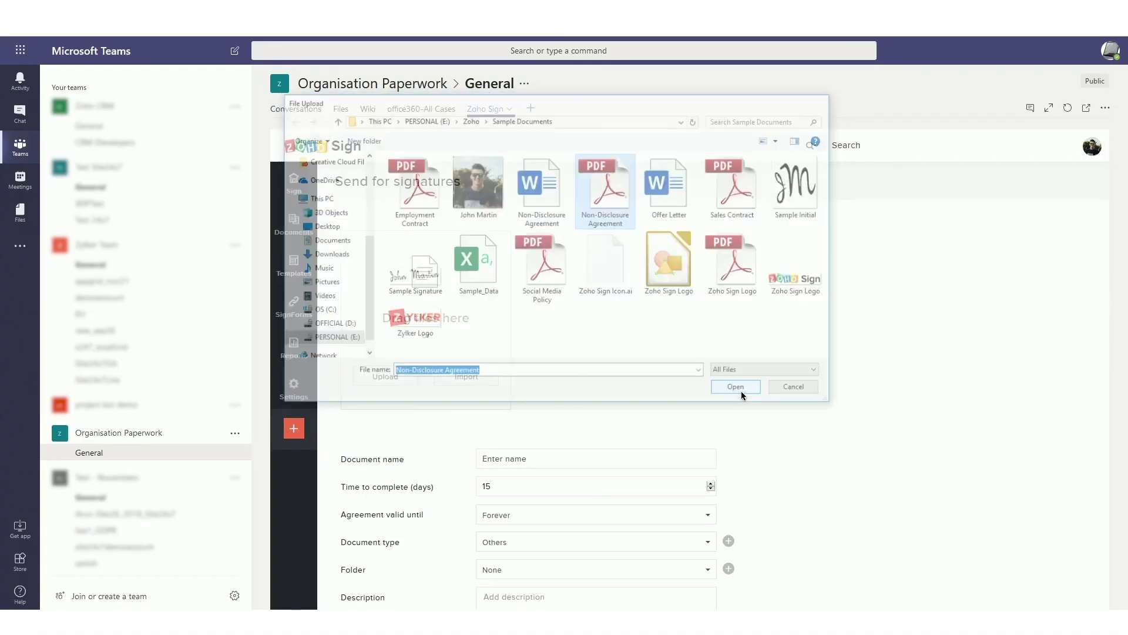
- Add the suggested contact as the signer and begin a note to them
left_click(519, 527)
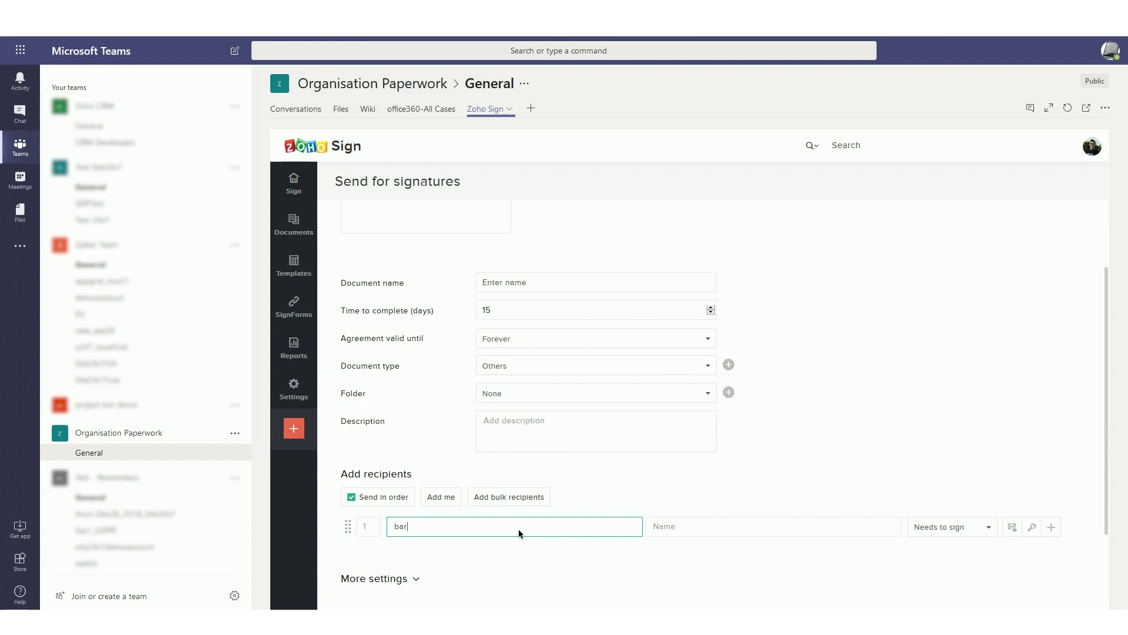
type("barb")
left_click(494, 546)
scroll(500, 520, "down", 3)
left_click(485, 533)
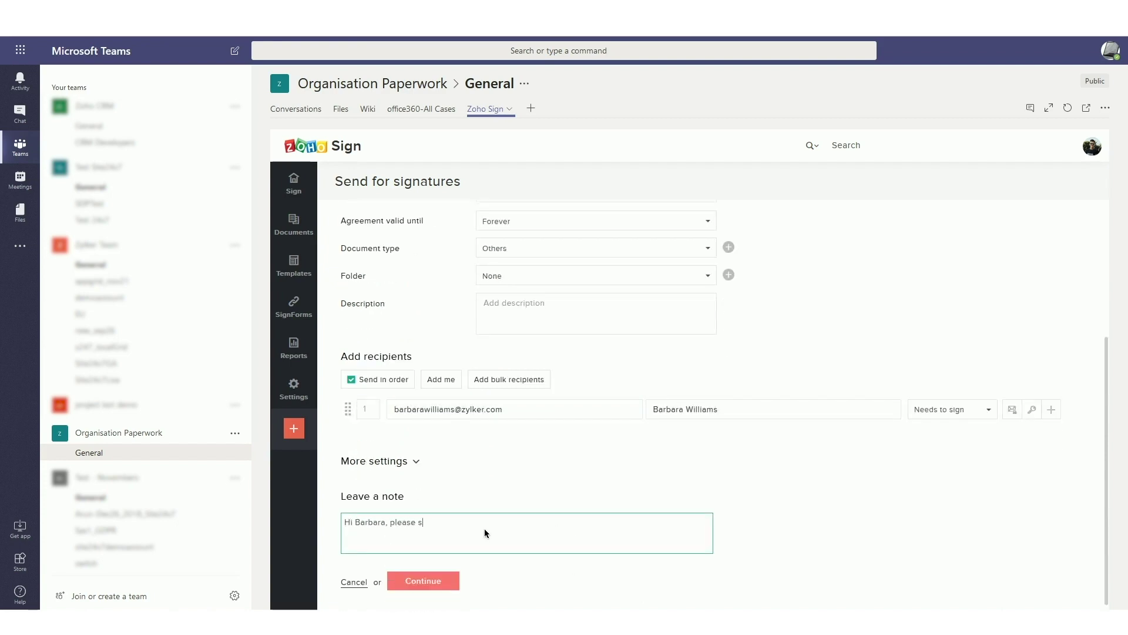
- Place sign date and company fields on the NDA, then send it for signature
left_click(422, 581)
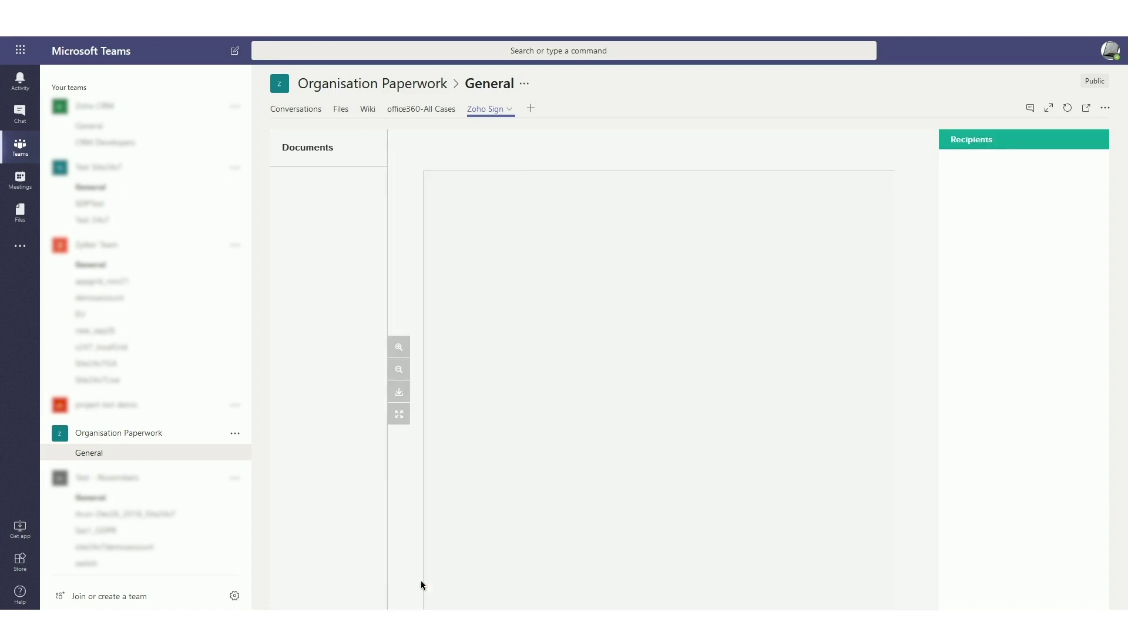
left_click_drag(1057, 394, 608, 238)
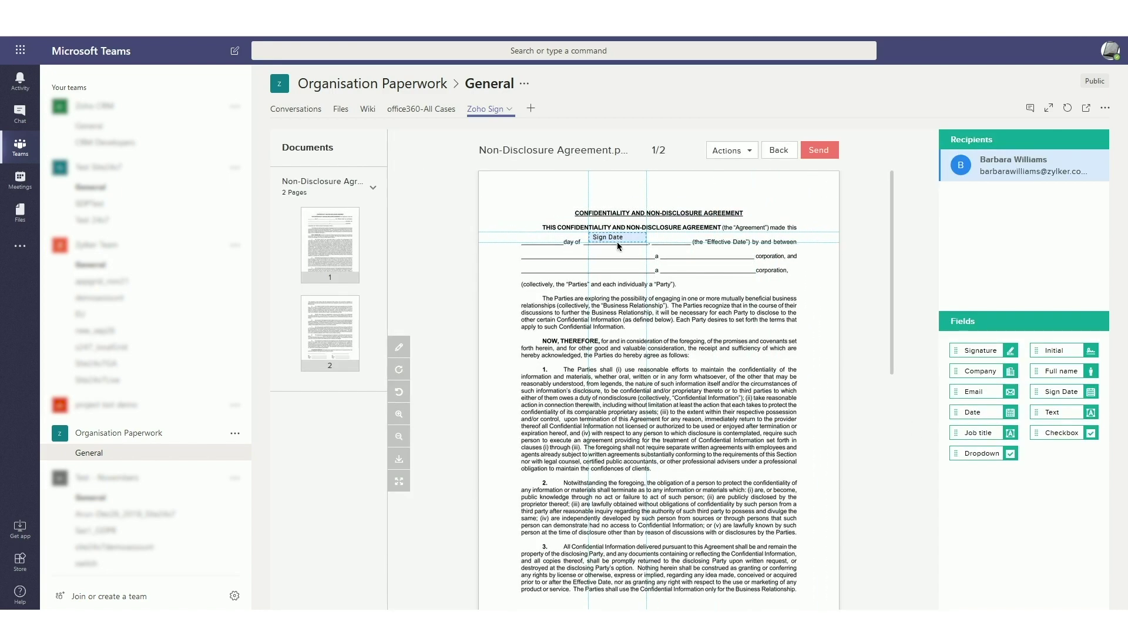
mouse_move(978, 370)
left_mouse_down()
mouse_move(719, 293)
mouse_move(703, 253)
left_mouse_up()
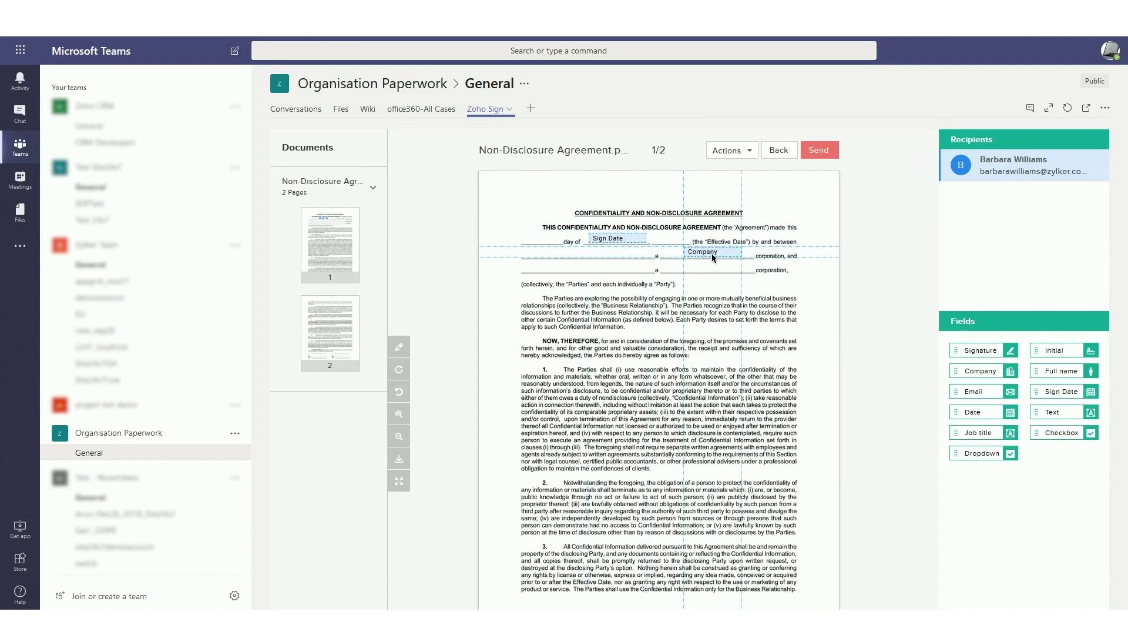
left_click_drag(652, 307, 579, 256)
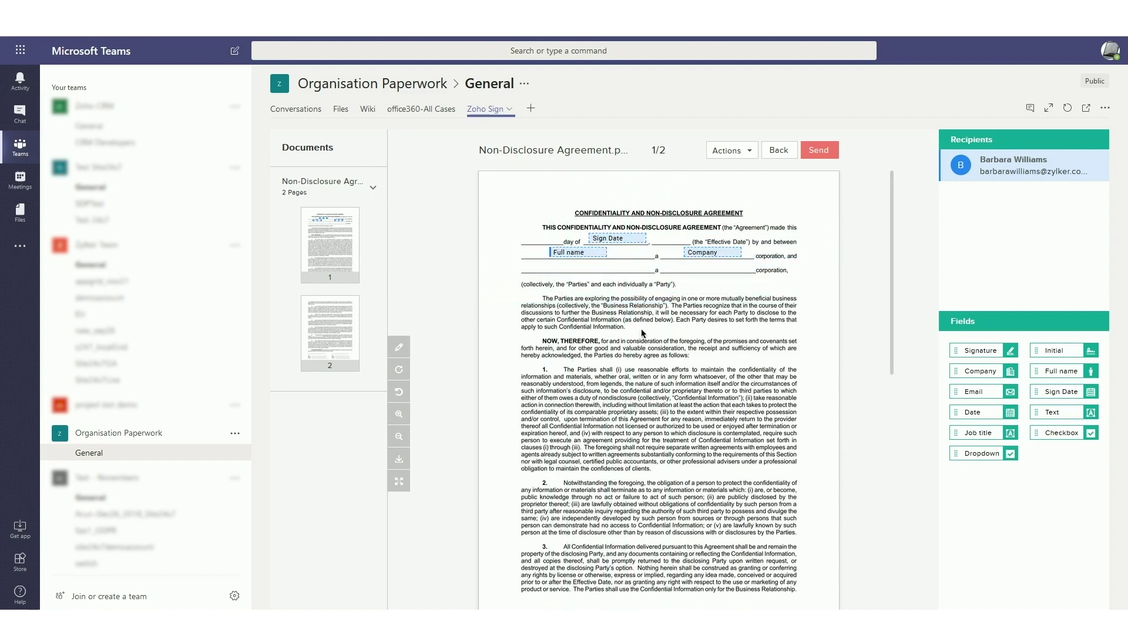
scroll(661, 397, "down", 2)
mouse_move(980, 350)
left_mouse_down()
mouse_move(798, 504)
mouse_move(798, 548)
left_mouse_up()
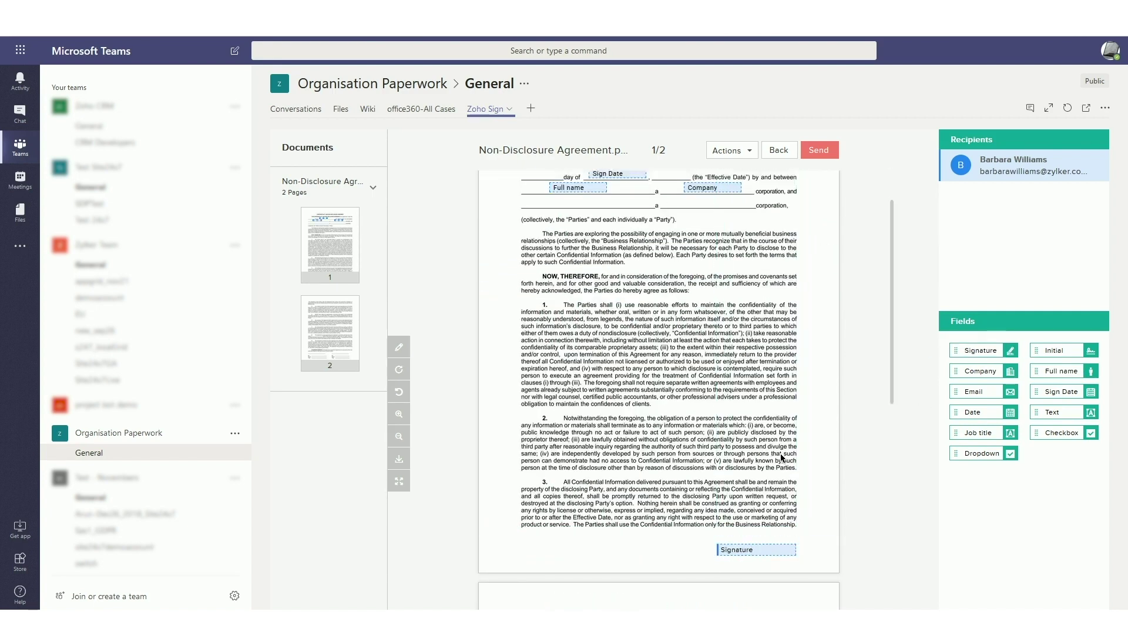
scroll(661, 397, "up", 2)
left_click(819, 150)
left_click(778, 331)
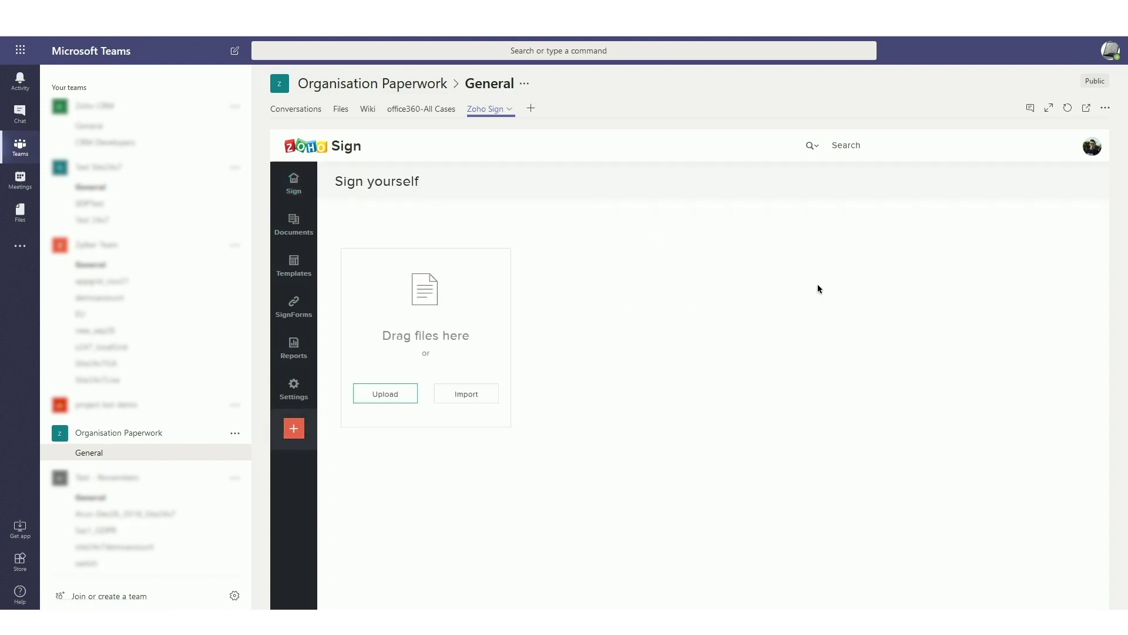
- Upload the Offer Letter for self-signing and continue to the signing editor
left_click(385, 393)
left_click(671, 188)
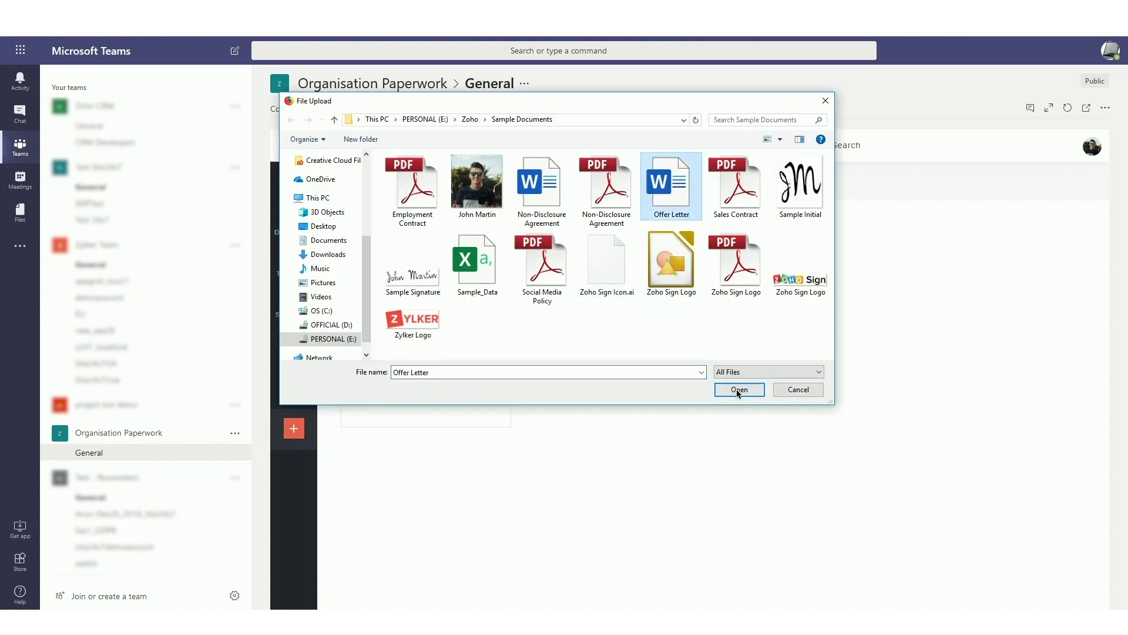
left_click(738, 391)
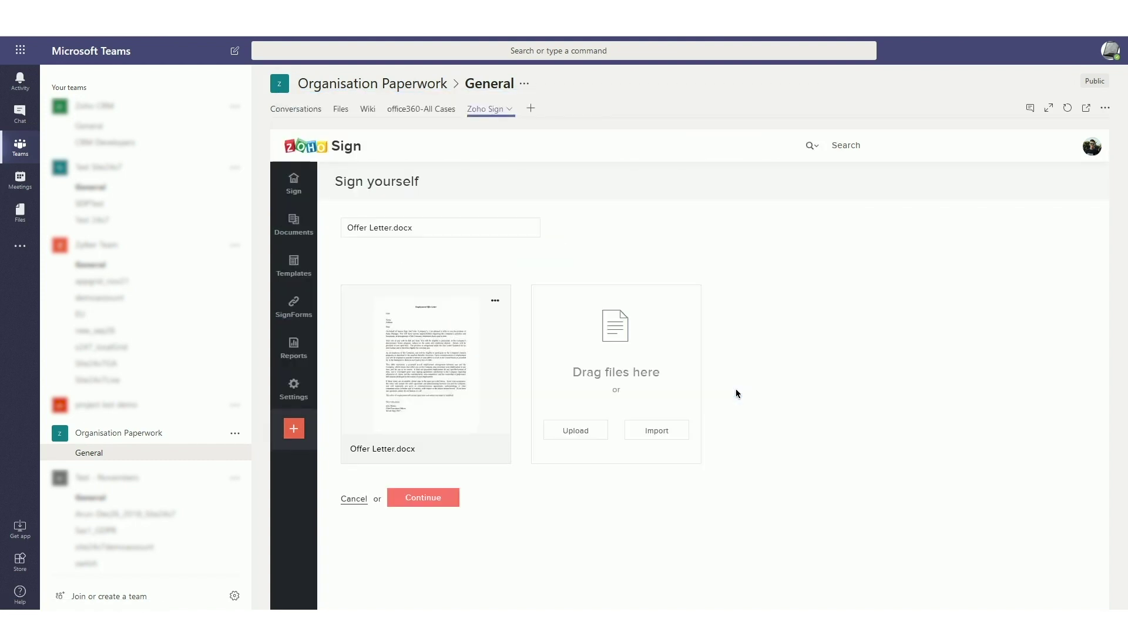
left_click(432, 499)
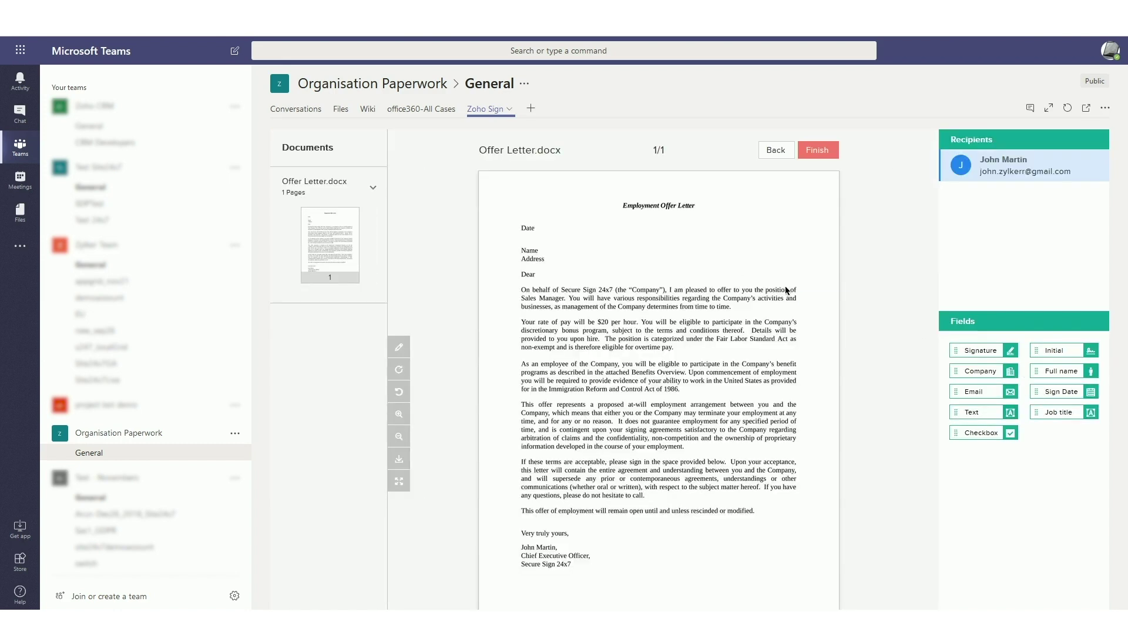
- Self-sign the Offer Letter with date, full name and signature, and email a copy
left_click_drag(787, 292, 586, 227)
mouse_move(1062, 370)
left_mouse_down()
mouse_move(697, 306)
mouse_move(586, 254)
left_mouse_up()
left_click_drag(890, 441, 771, 557)
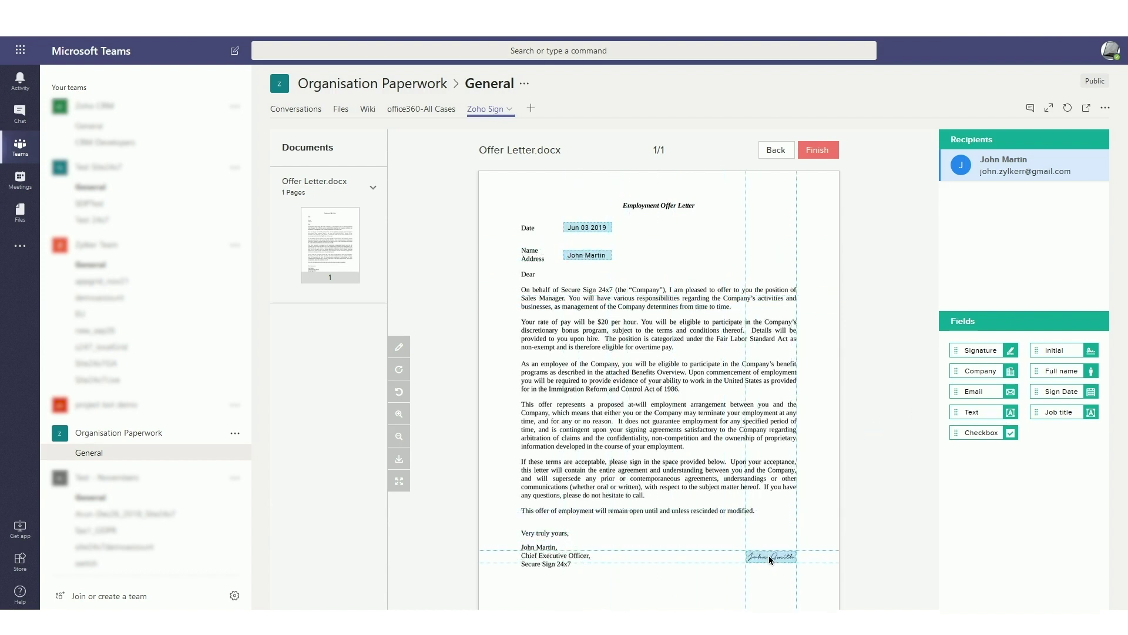
left_click(819, 153)
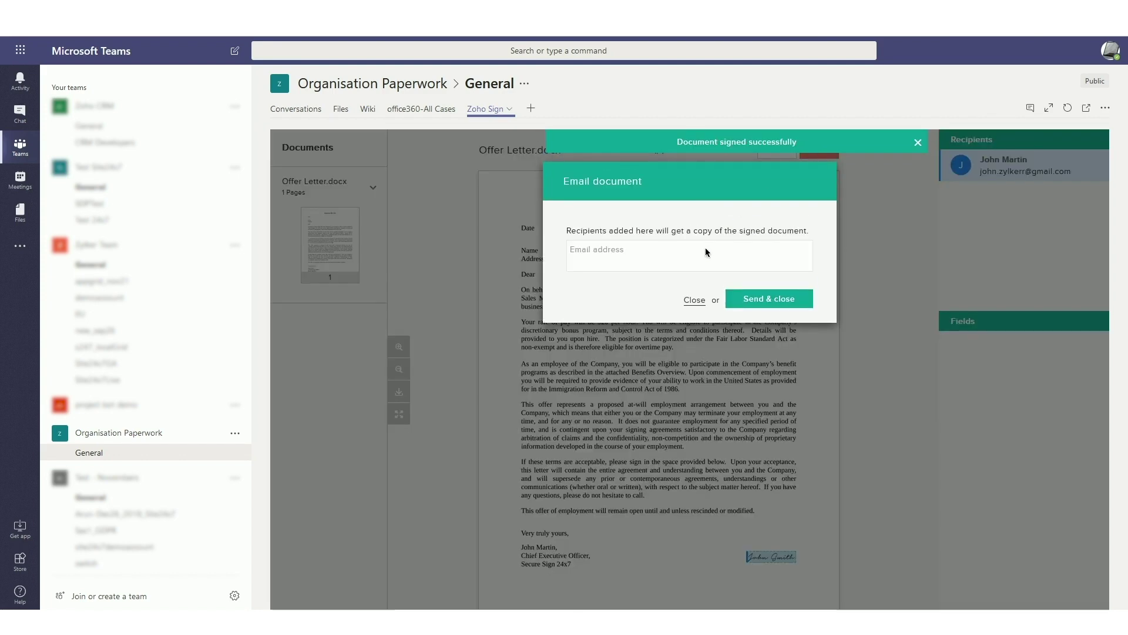
left_click(689, 249)
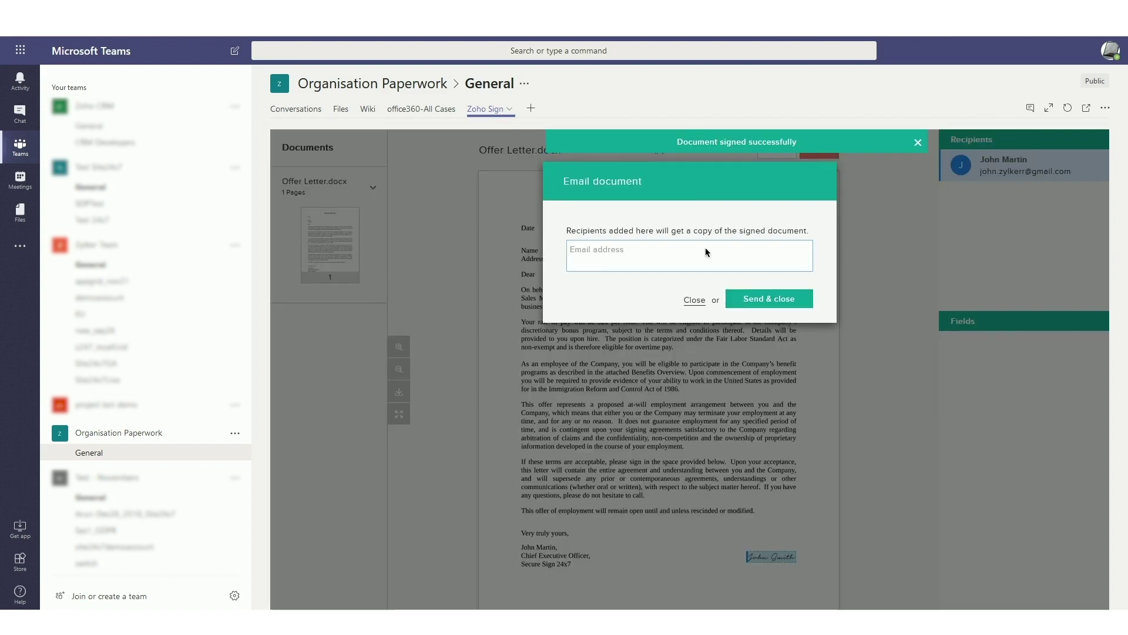
type("john.smith@zylker.com")
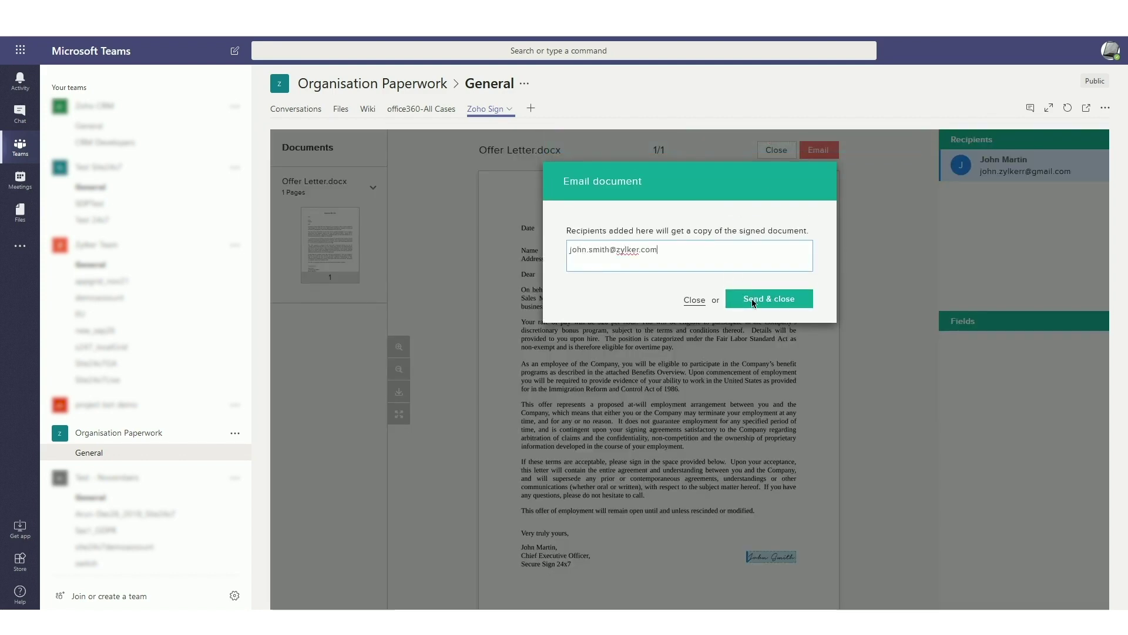
left_click(753, 299)
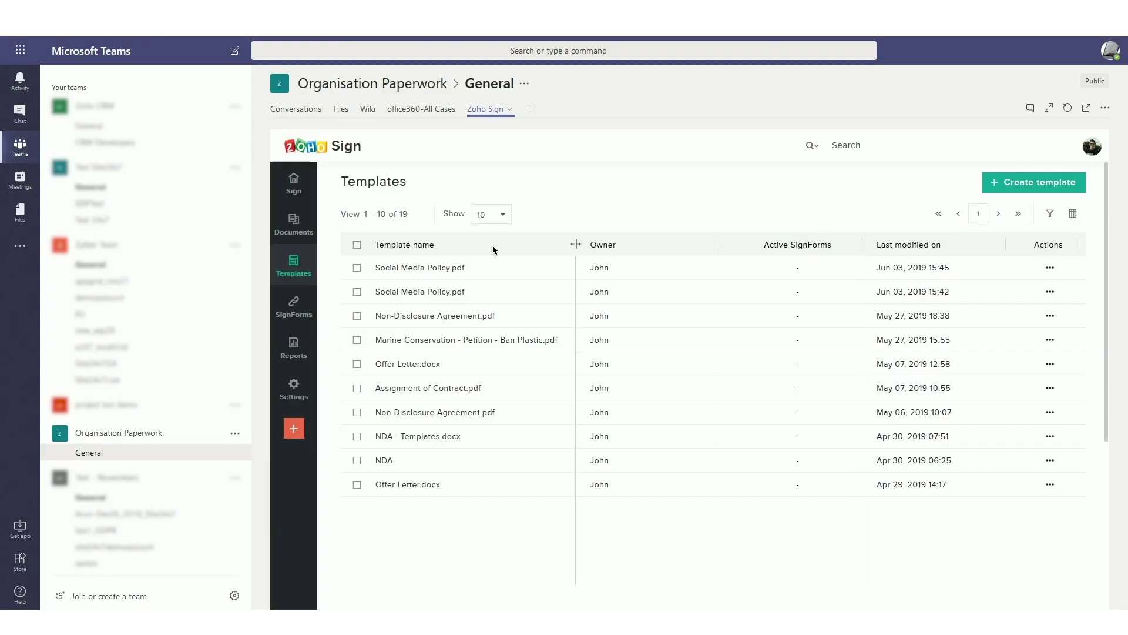
- Start a new SignForm using the Social Media Policy.pdf template
left_click(294, 307)
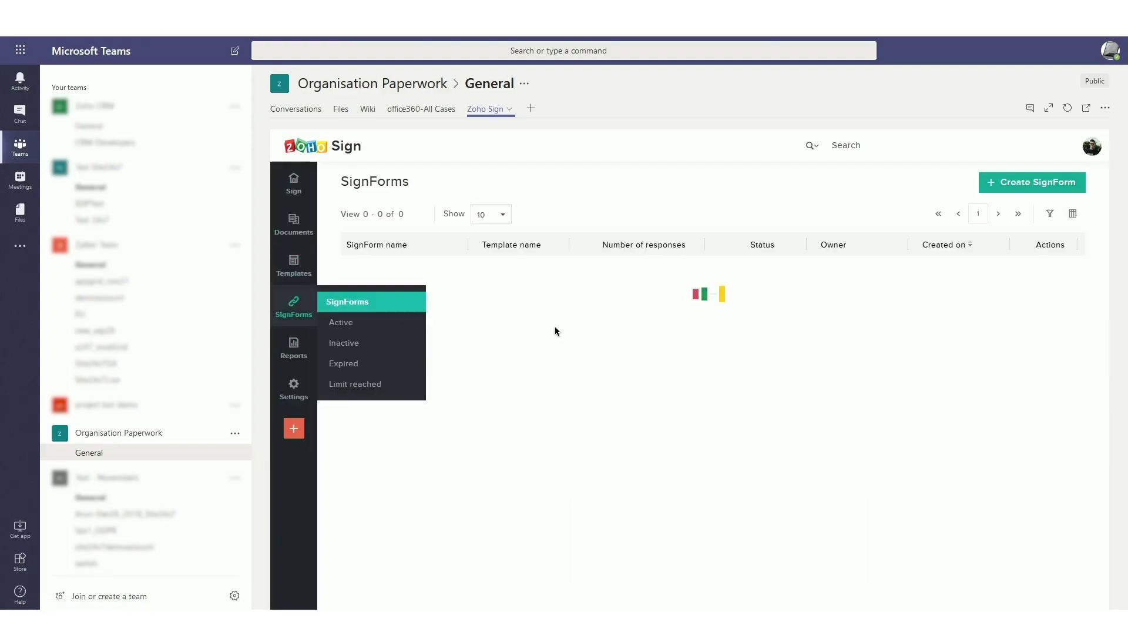
left_click(1018, 183)
left_click(732, 237)
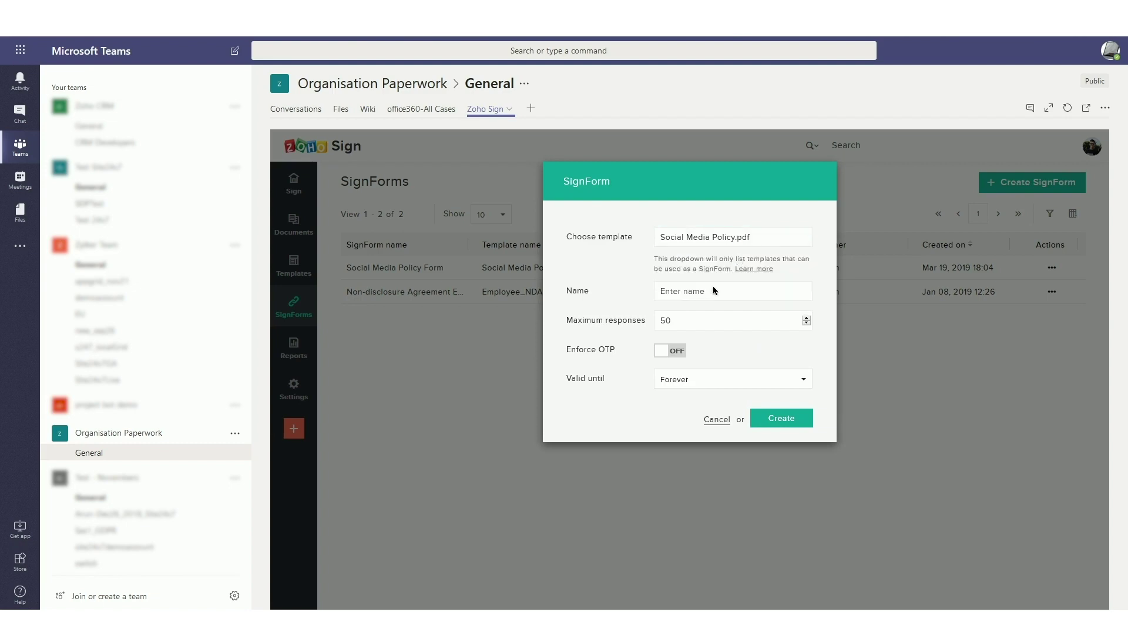
- Create the 'Updated Social Media Policy' SignForm with 100 maximum responses and copy its link
left_click(715, 291)
type("Updated Social Media Policy")
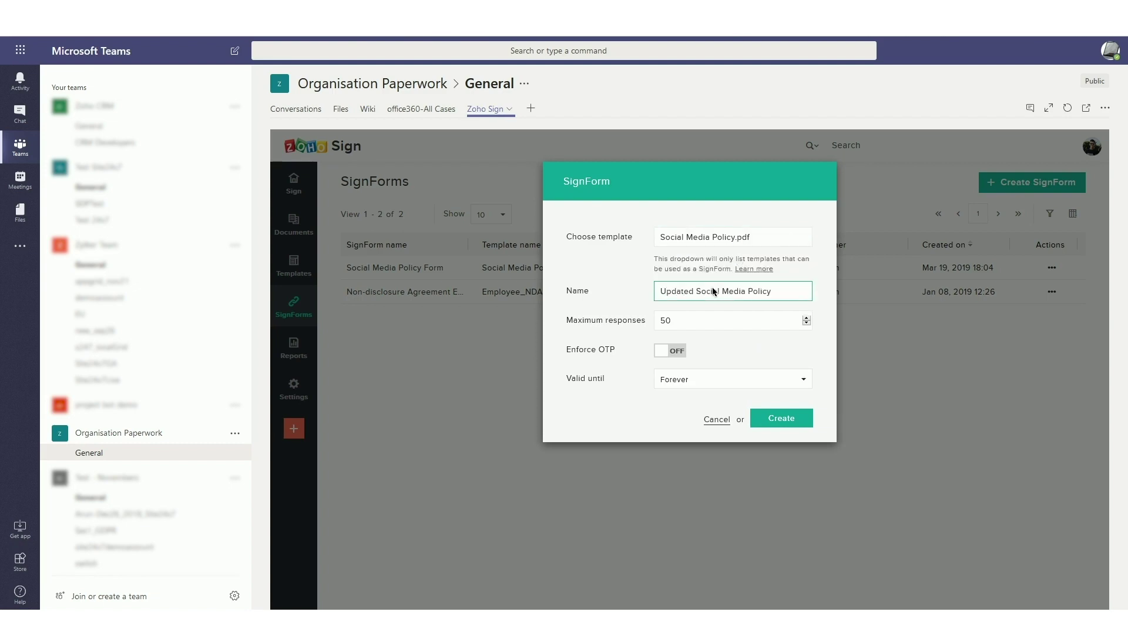
double_click(696, 322)
type("100")
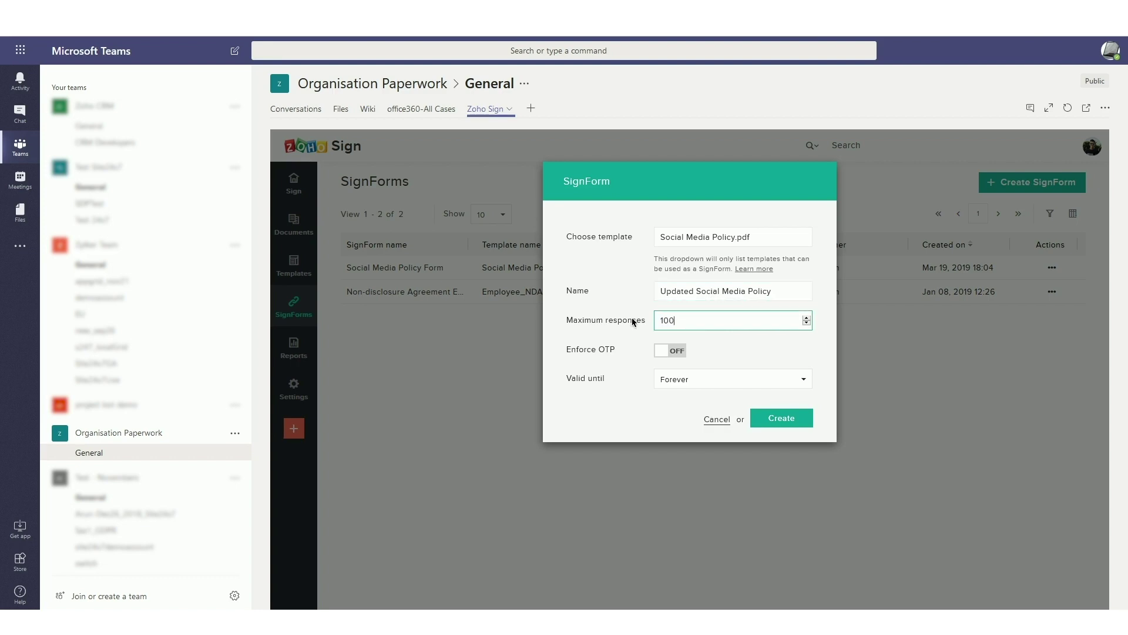
left_click(715, 350)
left_click(768, 420)
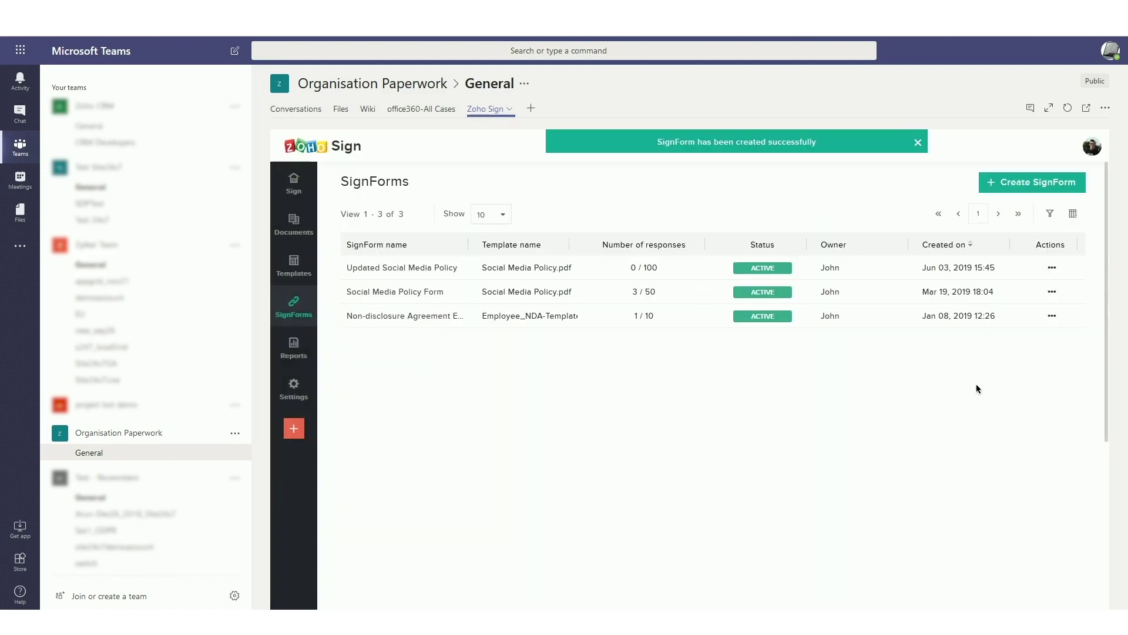
left_click(1052, 268)
left_click(956, 327)
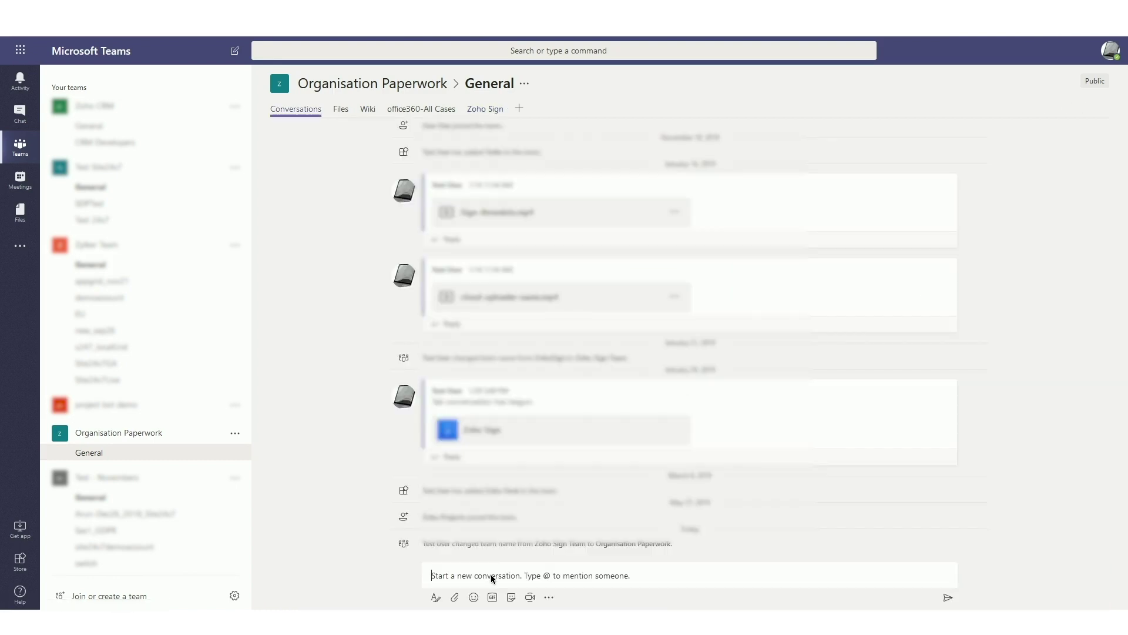
- Post a General channel request to sign the updated Social Media Policy, with the SignForm link
left_click(492, 578)
type("Hello everyone, please sign our updated Social Media Policy. Thanks.")
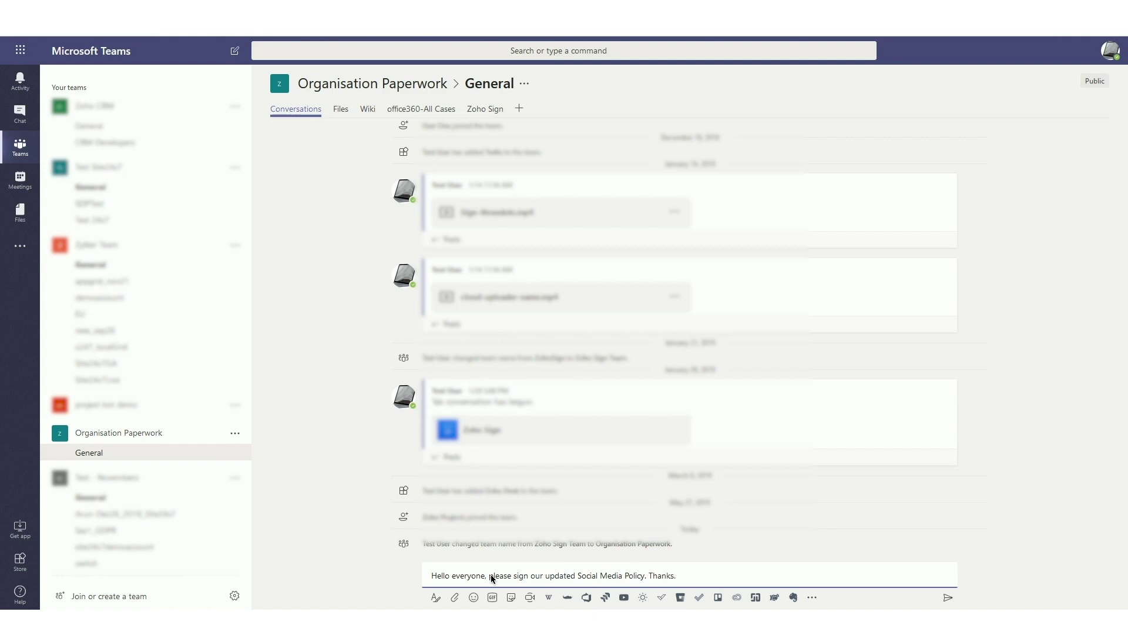
key("ctrl+v")
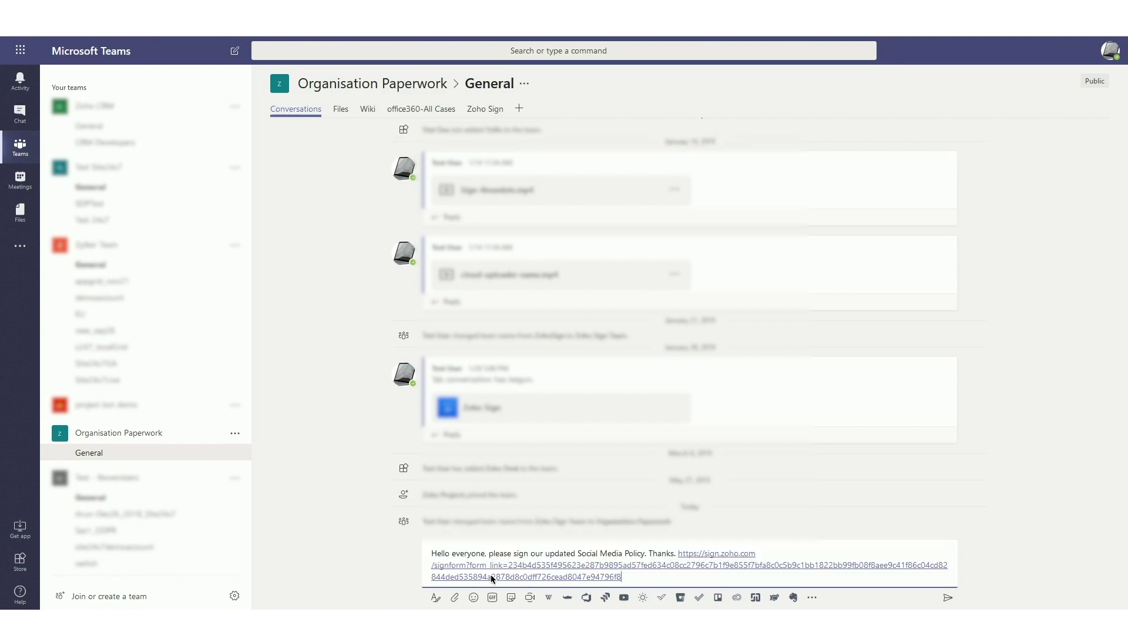
key("Return")
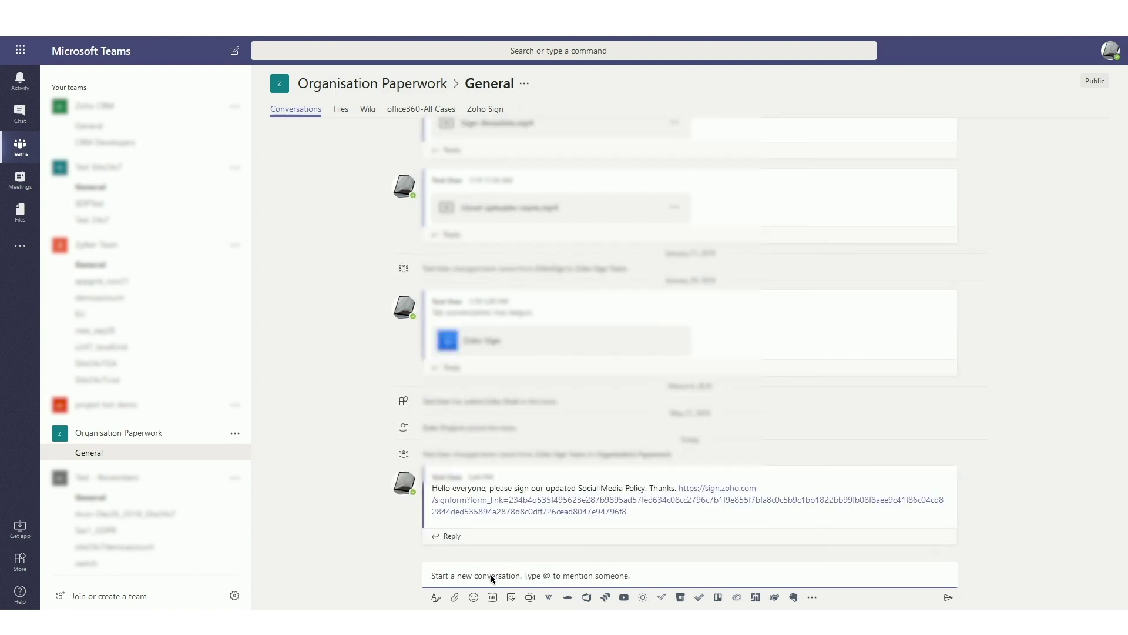